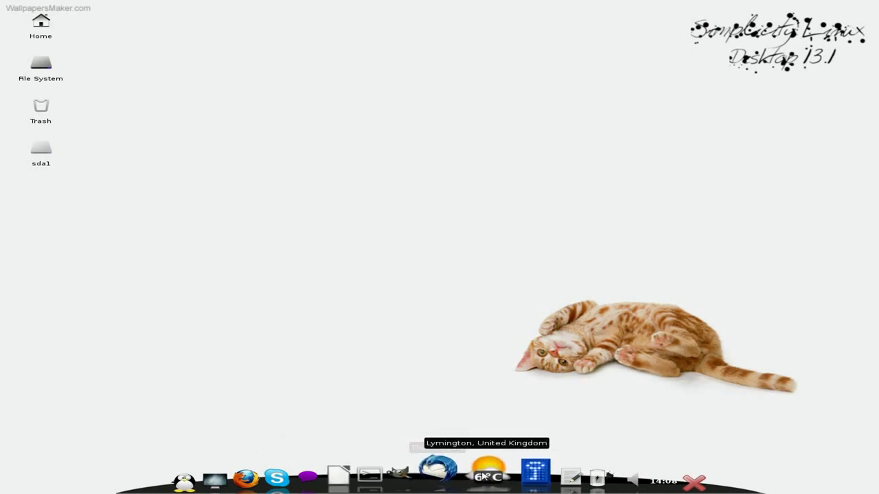
# Open TrueCrypt from the dock to view its volume window, then exit it.
pyautogui.moveTo(485, 475)
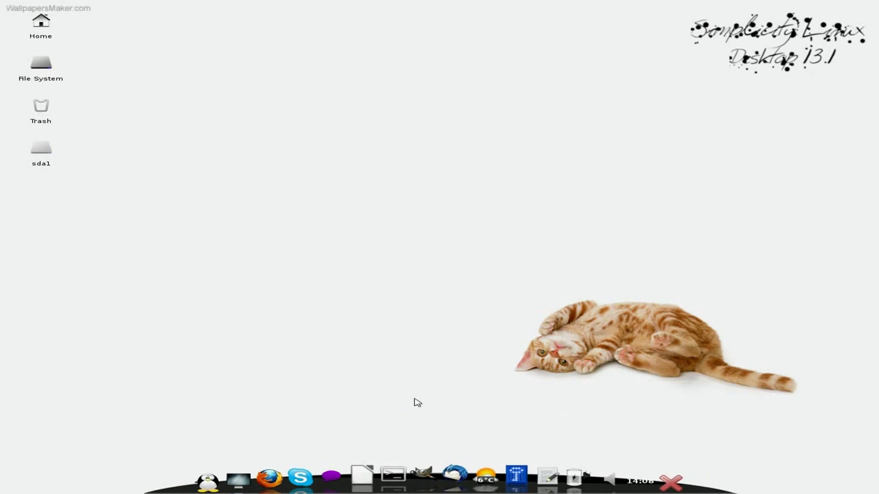
pyautogui.click(515, 468)
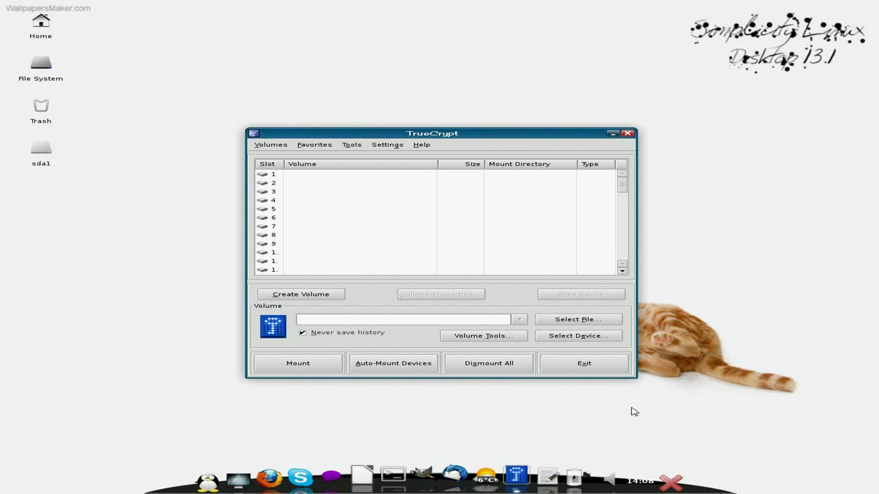
pyautogui.click(606, 371)
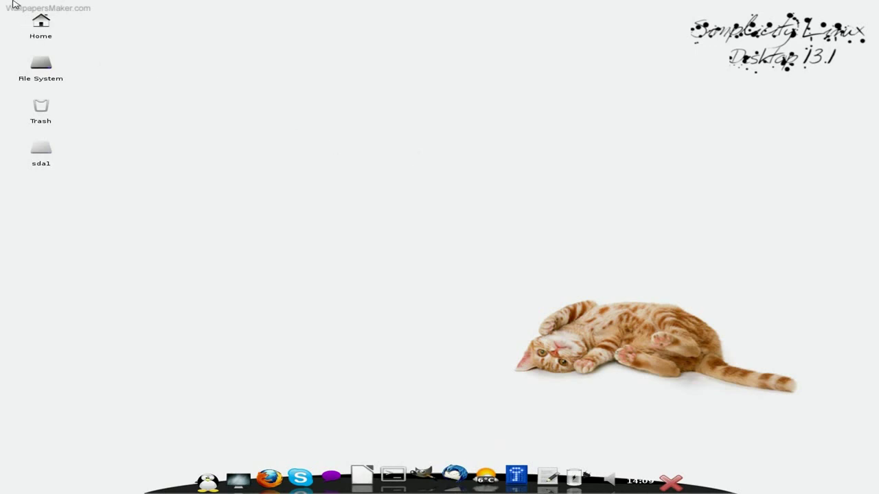
# Switch the processor power profile to Turbo.
pyautogui.moveTo(12, 4)
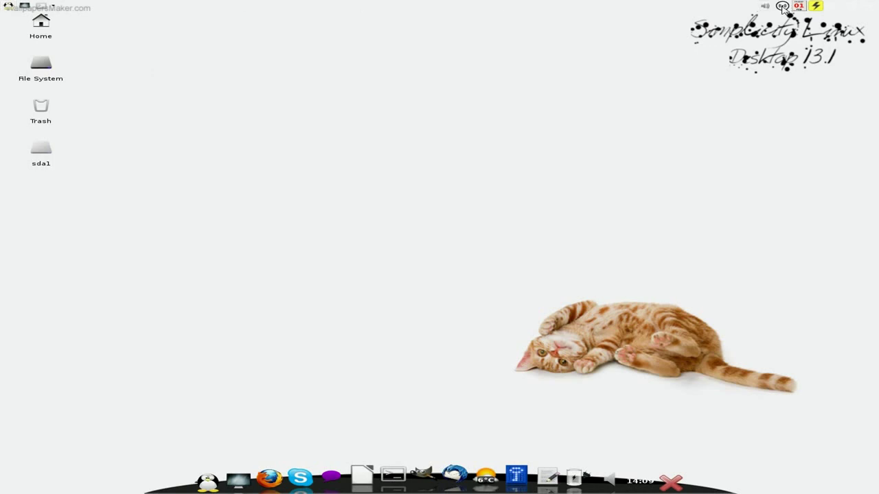
pyautogui.moveTo(784, 8)
pyautogui.click(816, 7)
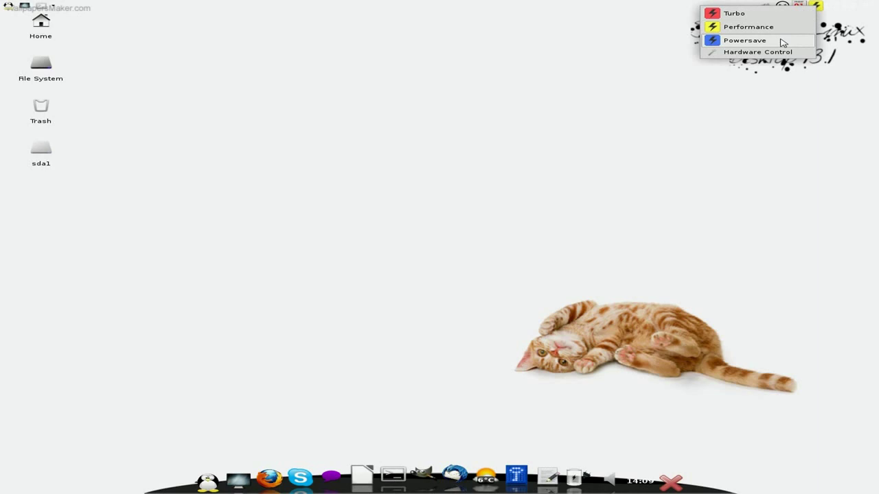
pyautogui.click(755, 15)
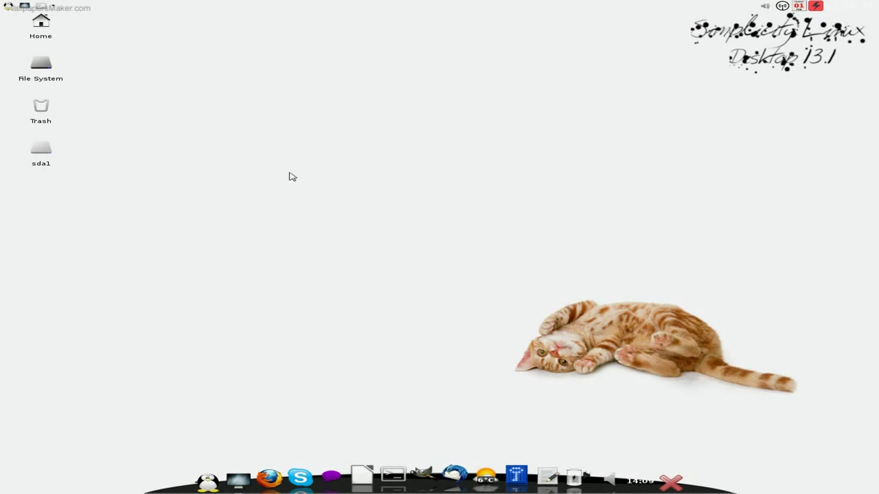
# Look through the Filesystem, Graphic and Multimedia application lists, then open the Asunder CD ripper and close it.
pyautogui.click(7, 8)
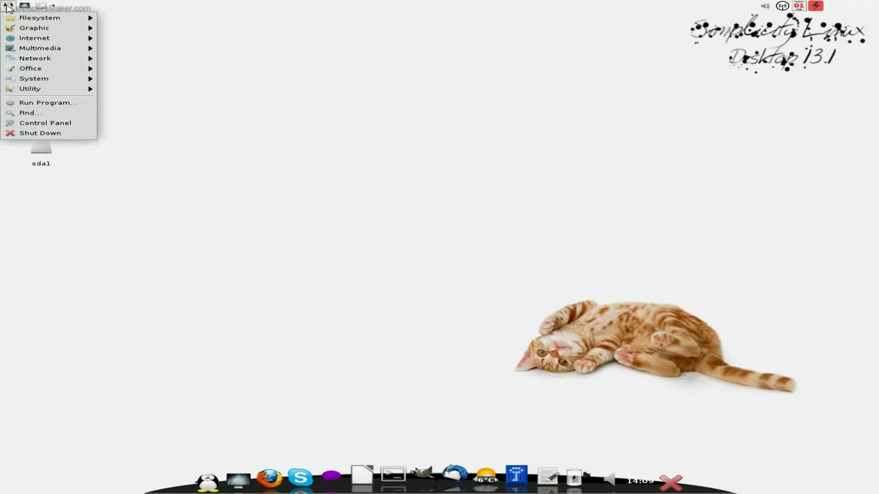
pyautogui.moveTo(12, 20)
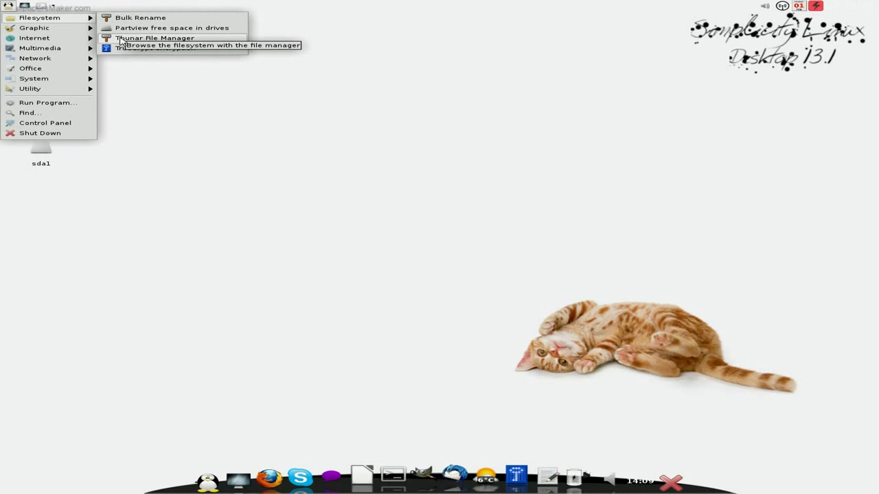
pyautogui.moveTo(63, 28)
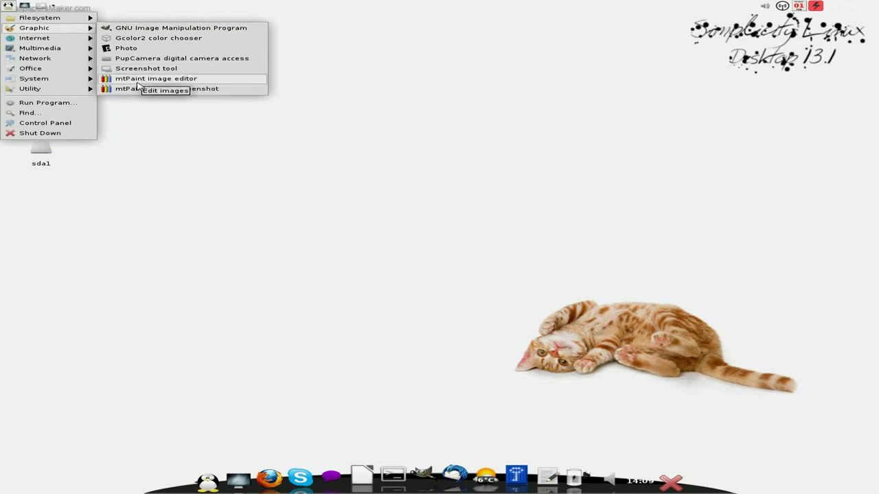
pyautogui.moveTo(72, 43)
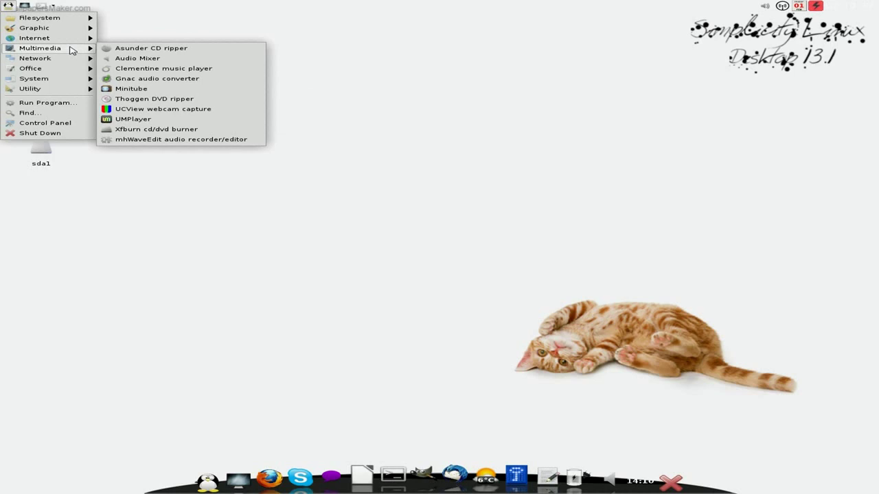
pyautogui.click(150, 50)
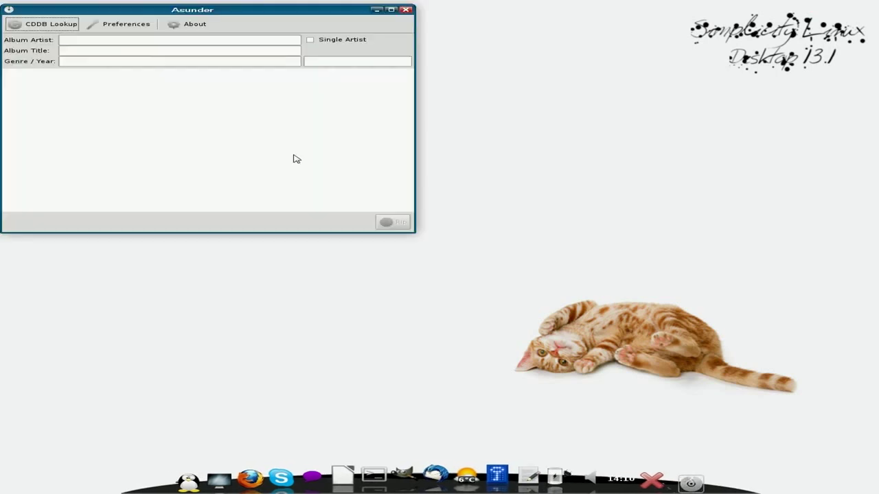
pyautogui.click(407, 11)
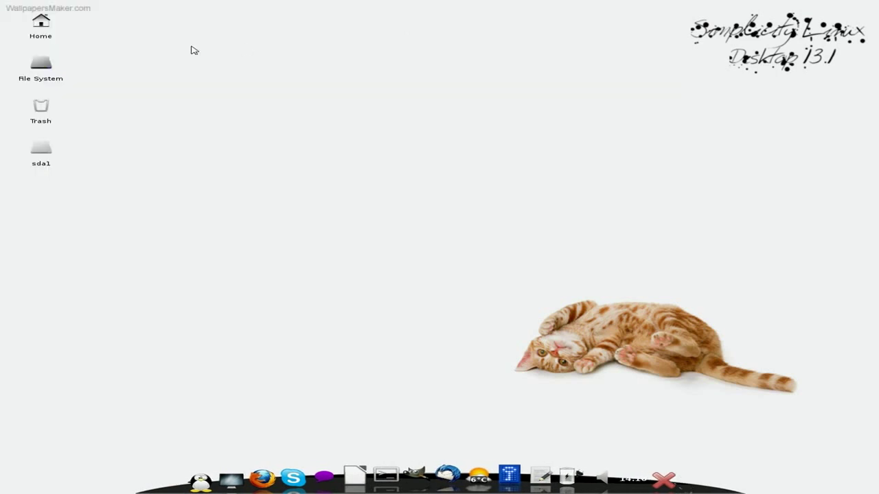
# Launch the Clementine music player, bring up its main window to view it, and quit the player completely.
pyautogui.click(10, 6)
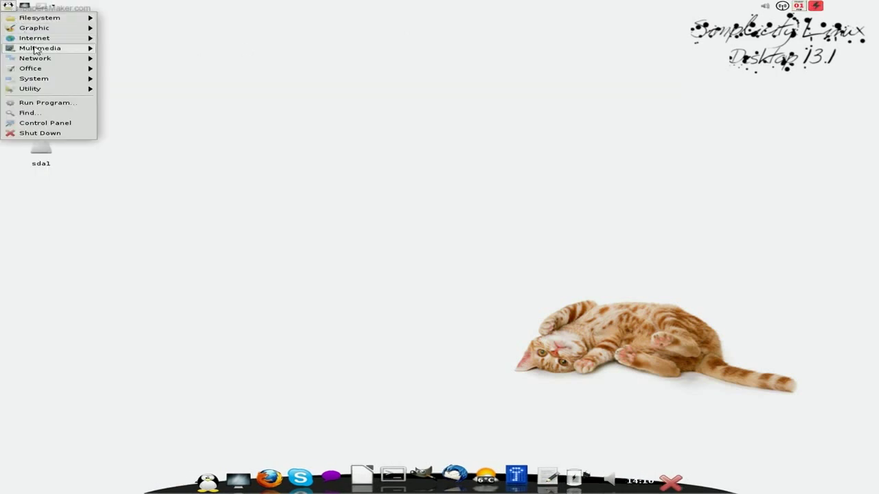
pyautogui.moveTo(35, 50)
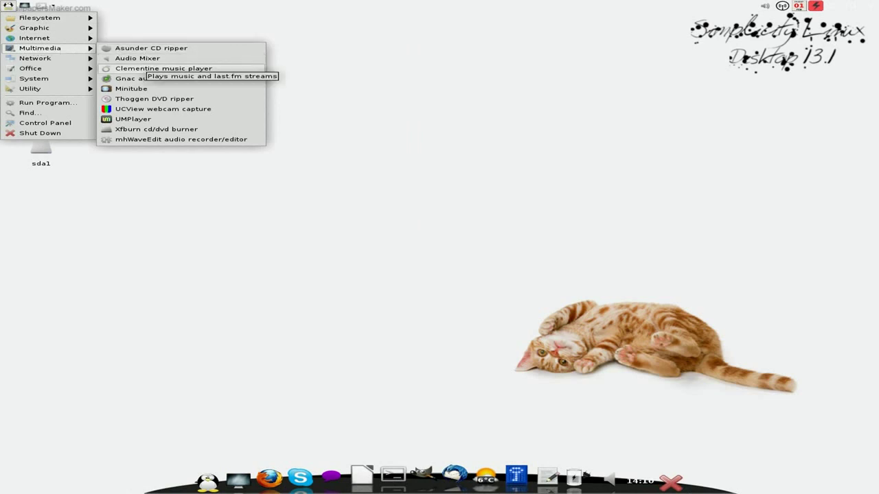
pyautogui.click(151, 69)
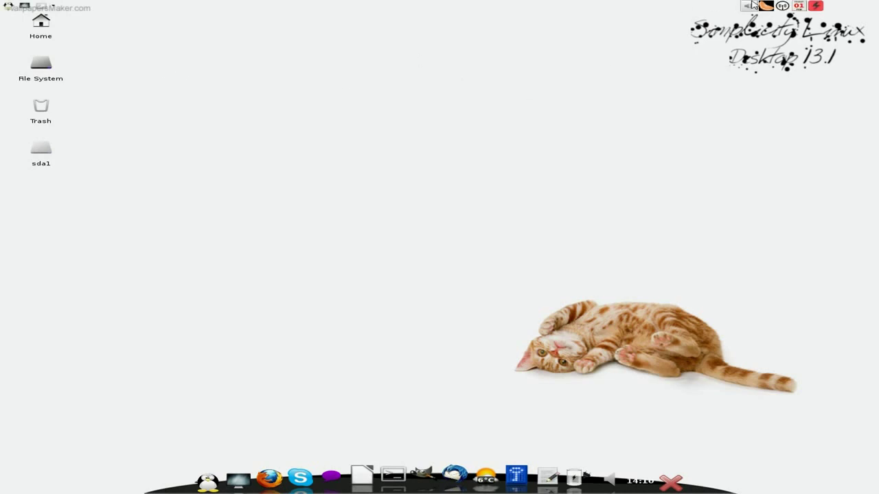
pyautogui.click(765, 7)
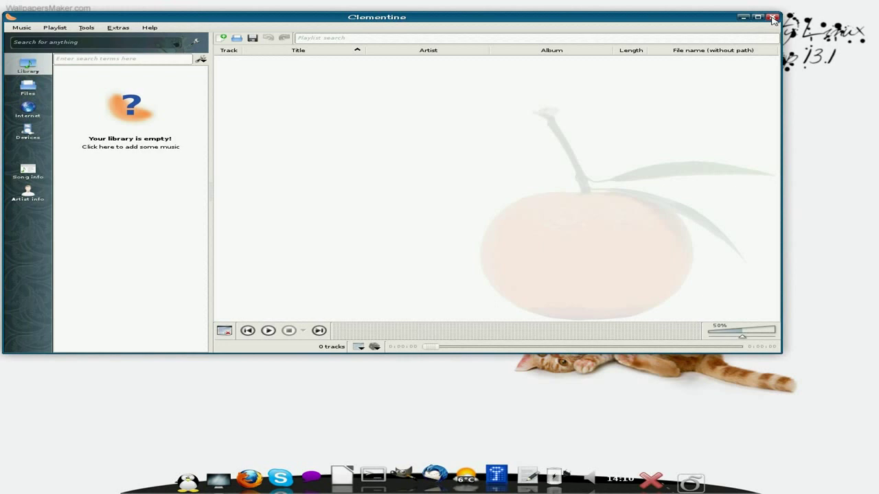
pyautogui.click(773, 18)
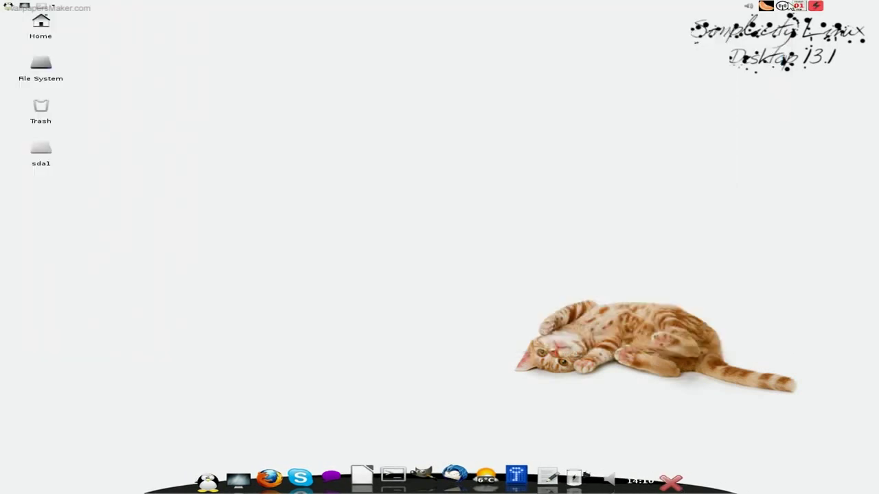
pyautogui.rightClick(769, 9)
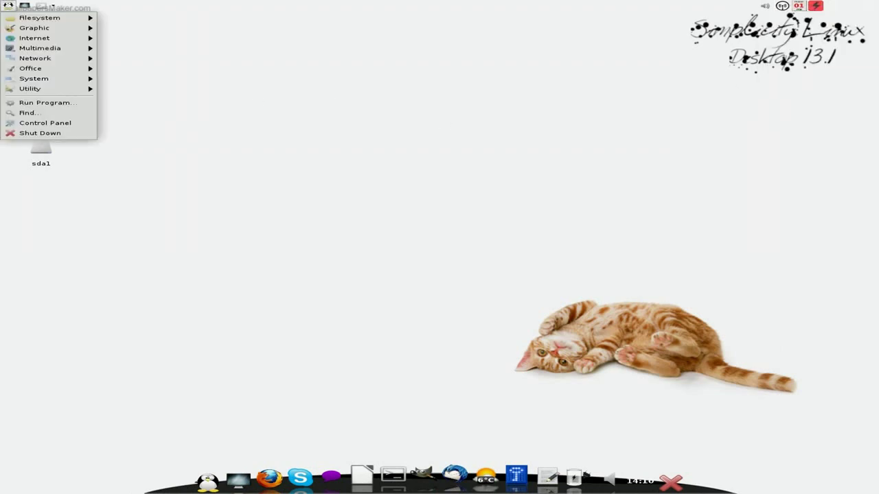
# Launch Minitube and search for videos with the suggested keyword "sneekylinux".
pyautogui.moveTo(35, 48)
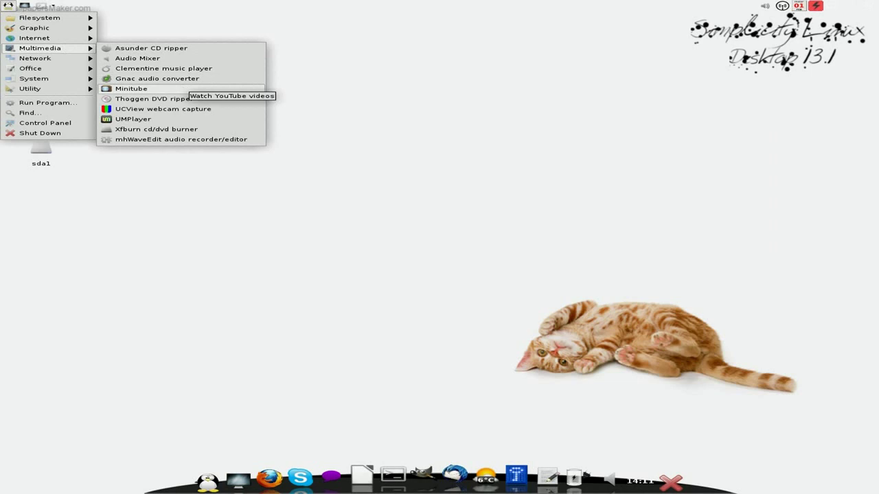
pyautogui.click(184, 90)
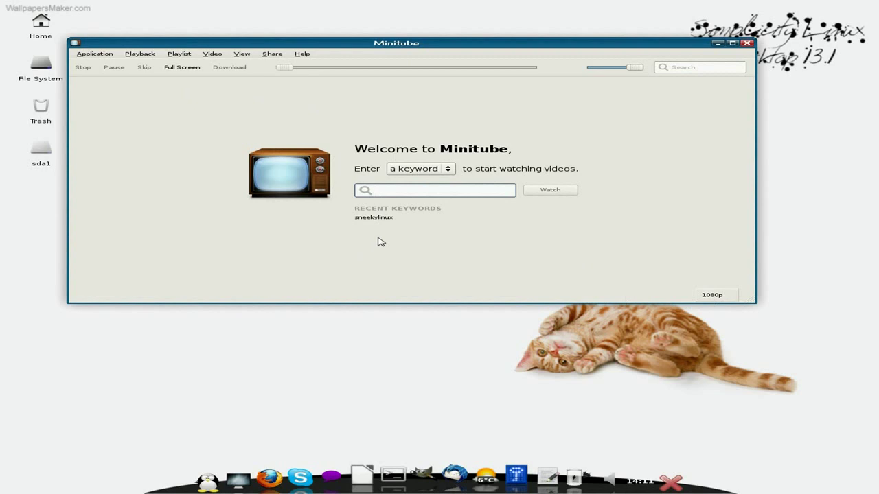
pyautogui.write('snee')
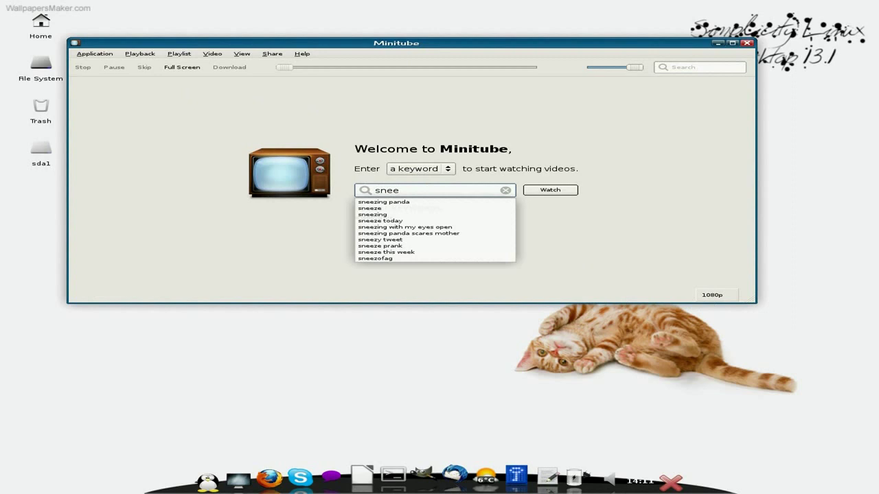
pyautogui.write('ky')
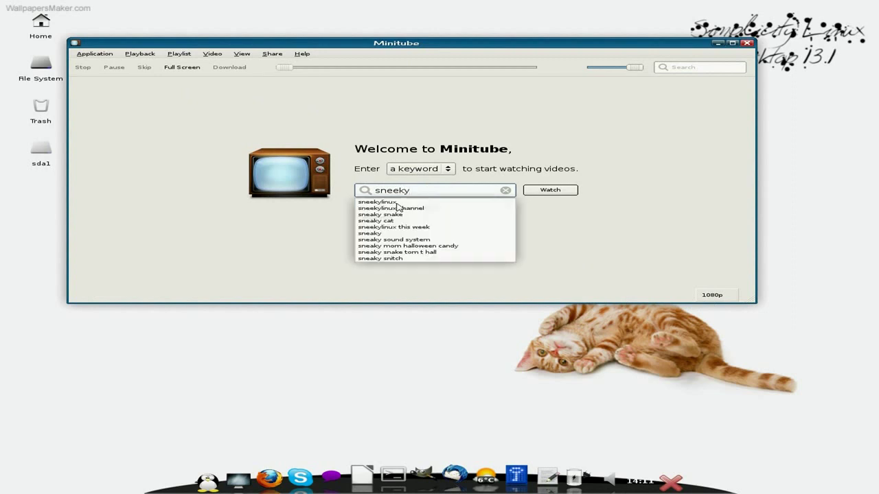
pyautogui.click(398, 206)
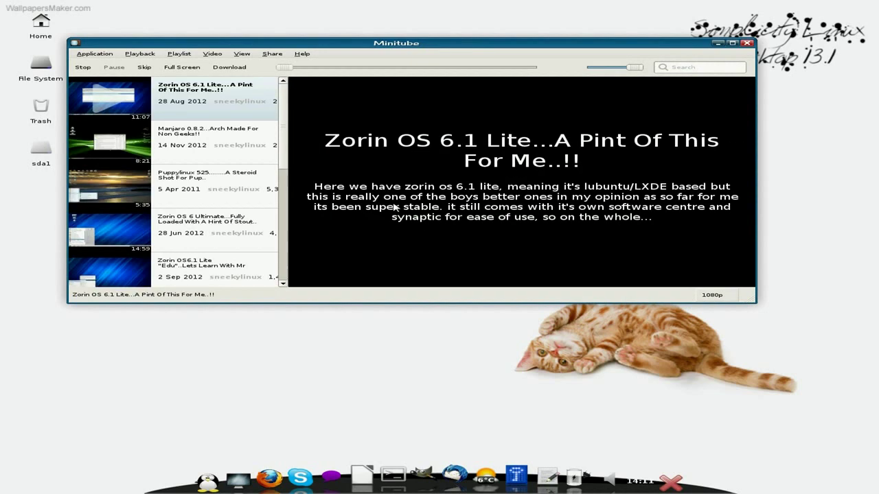
# Play the "Manjaro 0.8.2...Arch Made For Non Geeks!!" video, view it in a maximized window, restore the window size and close Minitube.
pyautogui.click(110, 142)
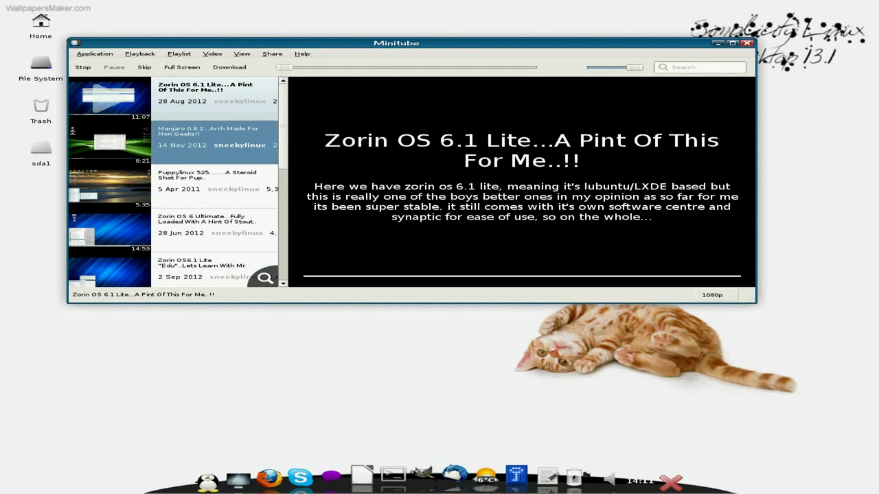
pyautogui.moveTo(180, 146)
pyautogui.mouseDown()
pyautogui.moveTo(214, 149)
pyautogui.moveTo(178, 143)
pyautogui.mouseUp()
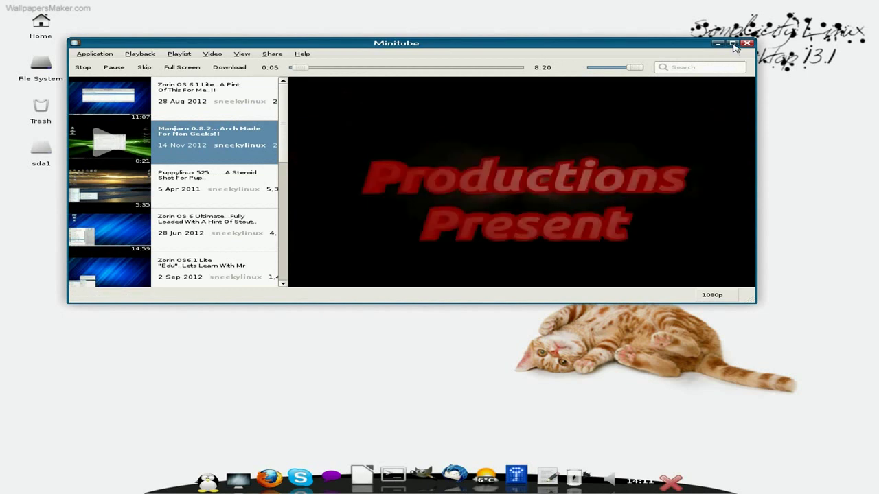
pyautogui.click(733, 42)
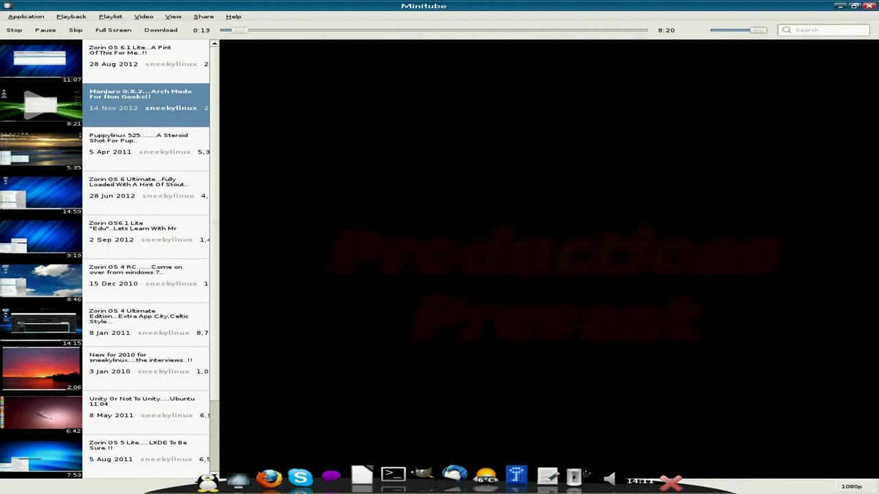
pyautogui.click(855, 6)
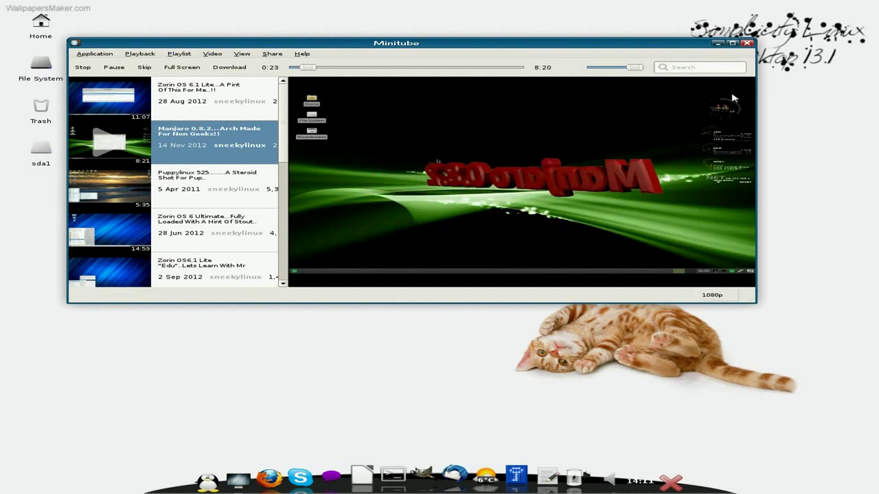
pyautogui.click(747, 43)
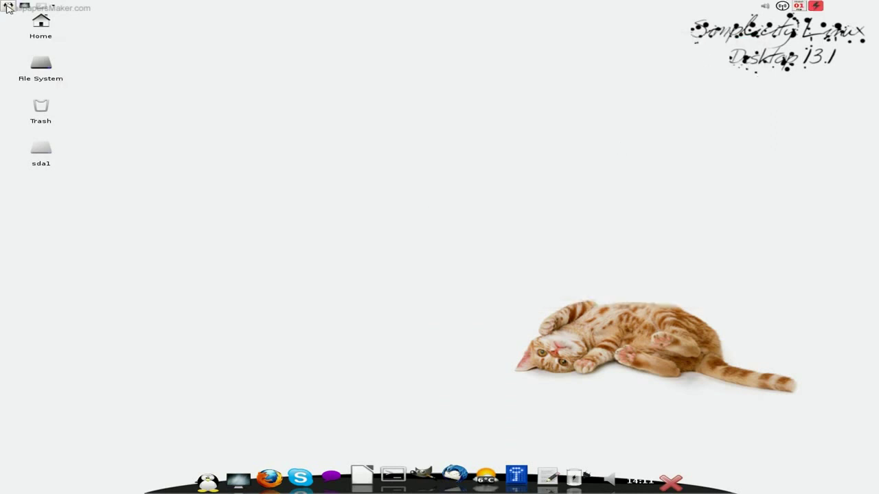
# Open the Abiword word processor, check its version in the About dialog, and close the program.
pyautogui.click(7, 6)
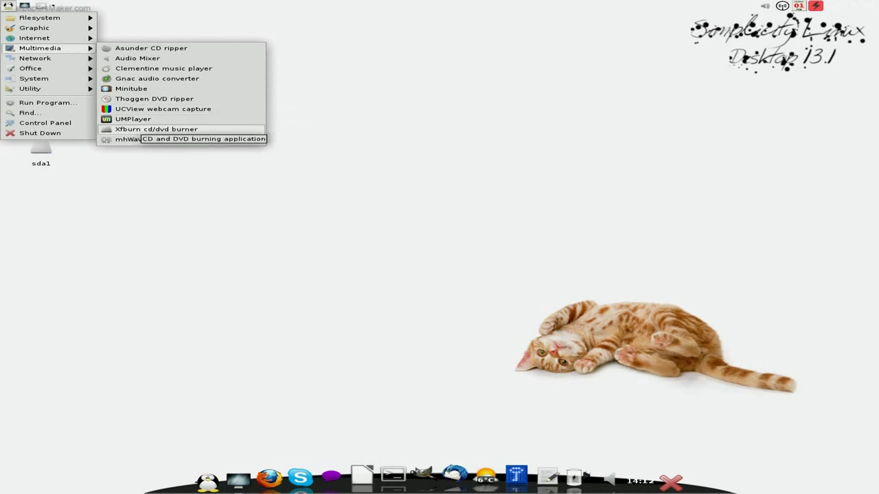
pyautogui.moveTo(61, 59)
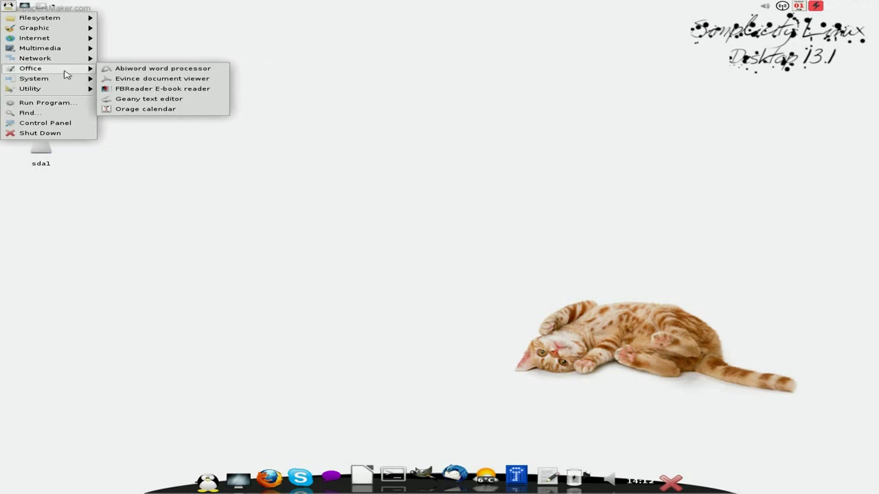
pyautogui.click(138, 69)
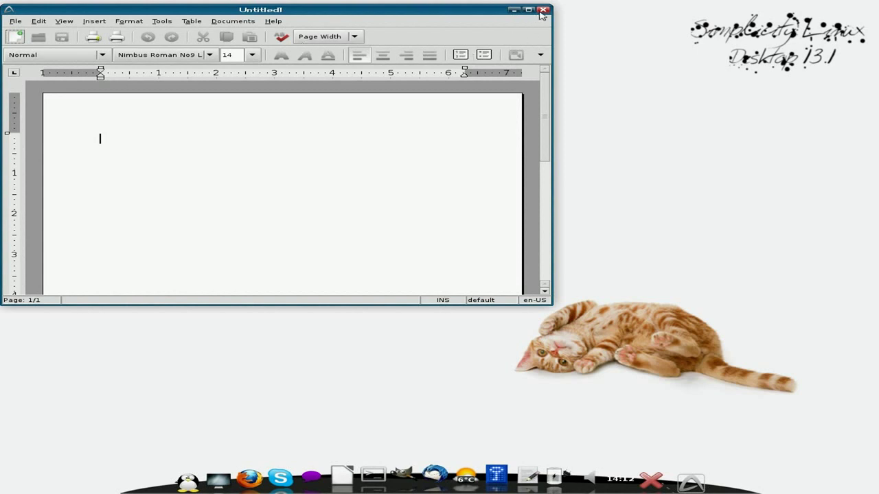
pyautogui.click(277, 23)
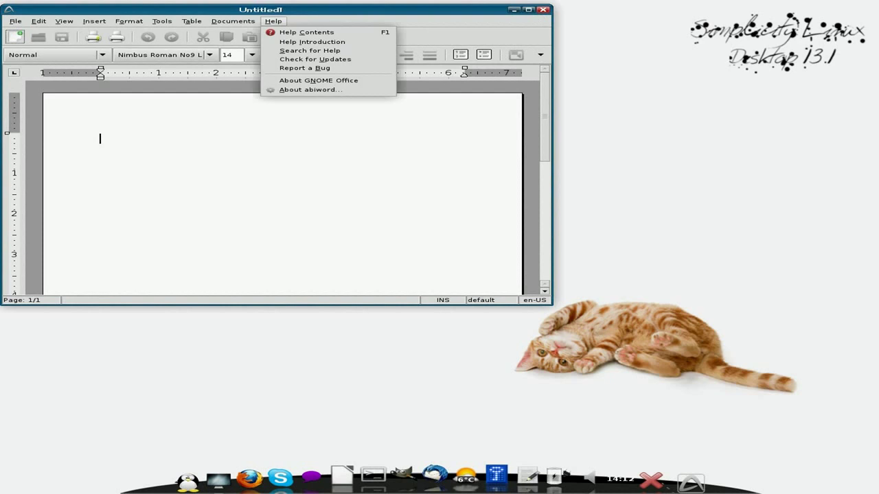
pyautogui.click(309, 90)
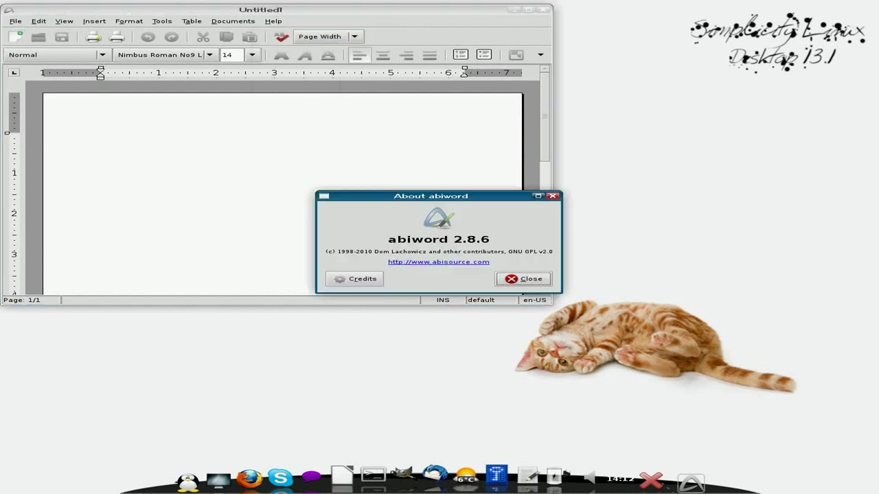
pyautogui.click(522, 279)
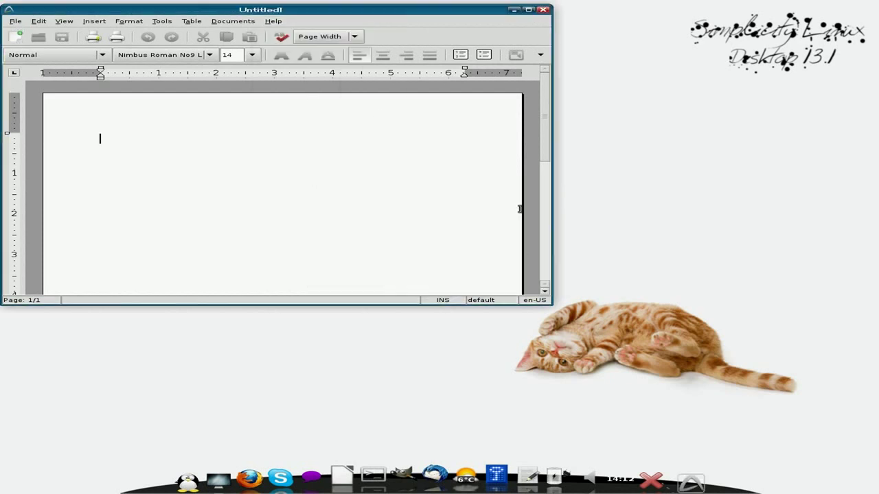
pyautogui.click(544, 9)
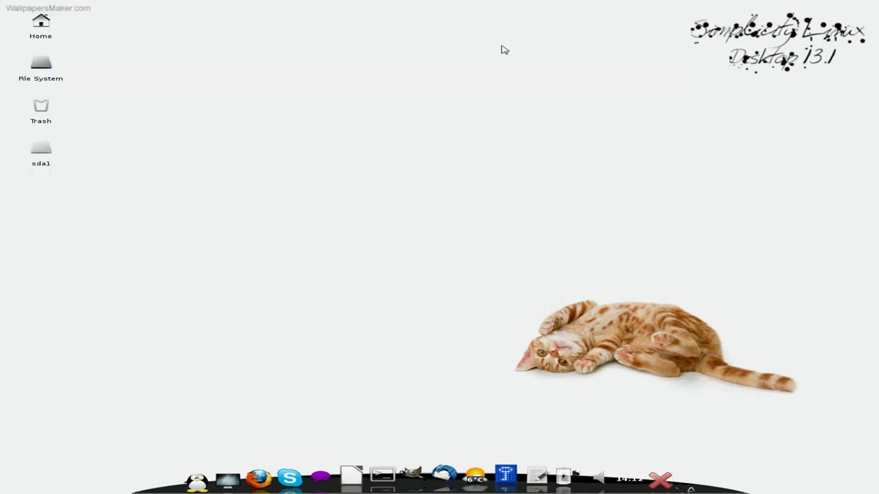
# Launch the LxTask task manager, view the running processes and resource usage, and quit it.
pyautogui.click(8, 5)
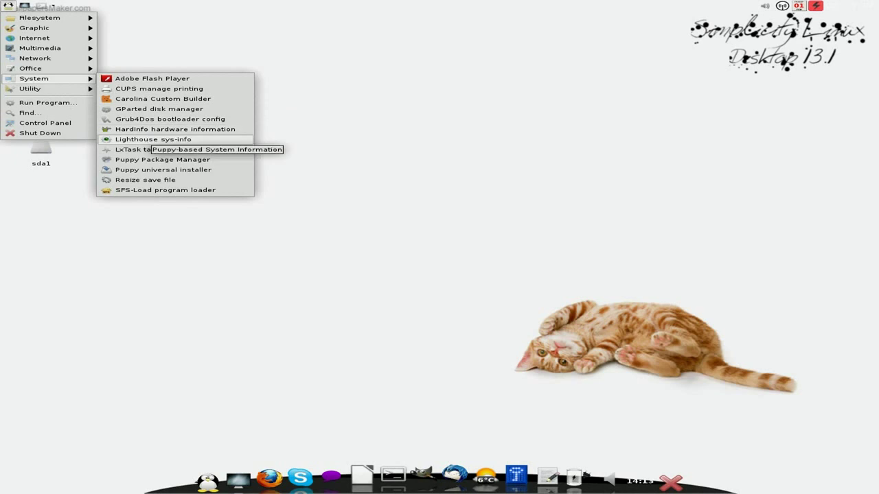
pyautogui.click(147, 150)
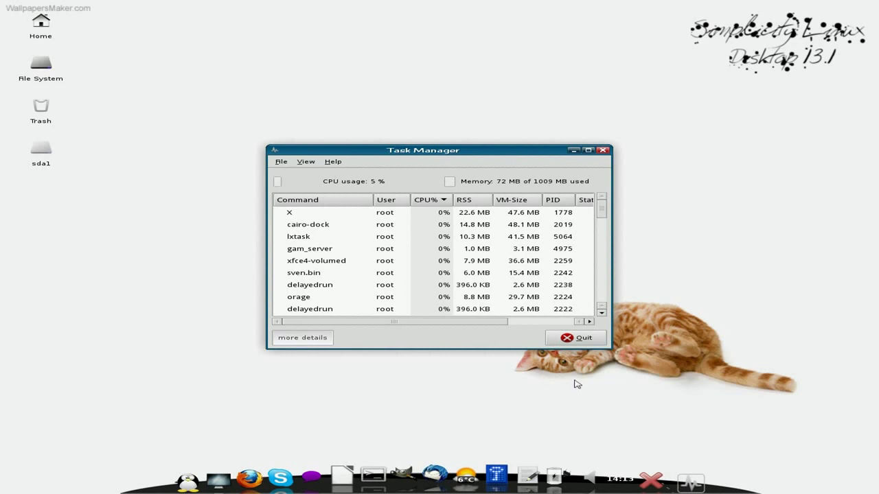
pyautogui.click(576, 338)
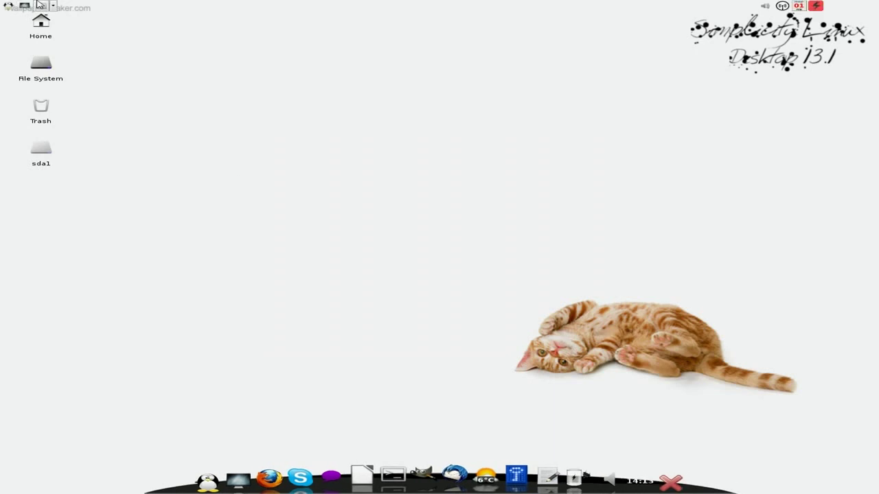
# Open the Puppy Package Manager, reposition its window on the desktop and browse the packages in the Internet category.
pyautogui.click(12, 9)
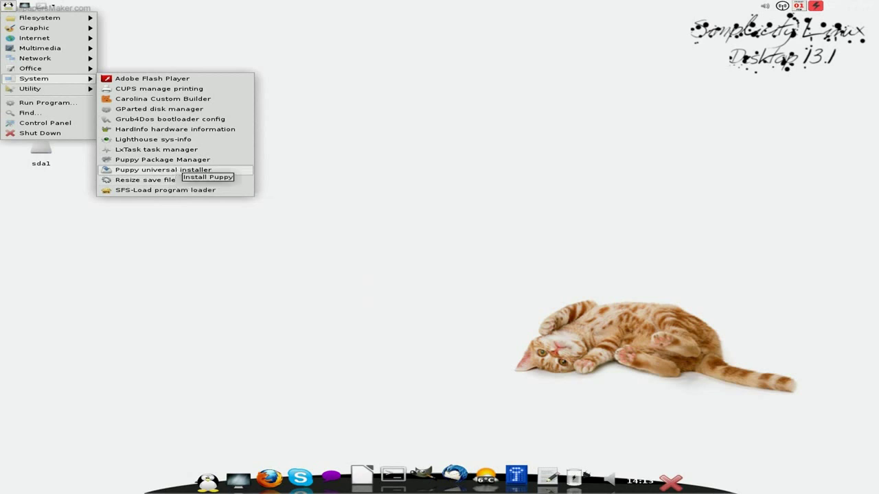
pyautogui.click(163, 159)
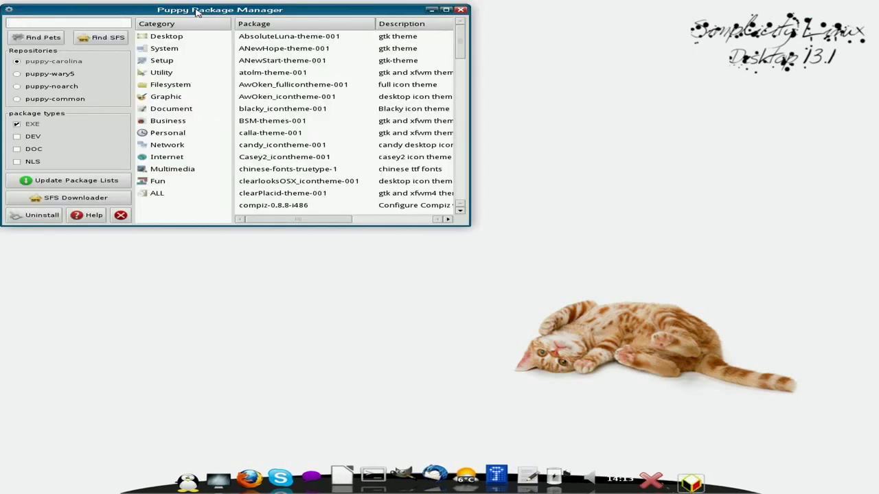
pyautogui.moveTo(197, 10); pyautogui.dragTo(340, 42)
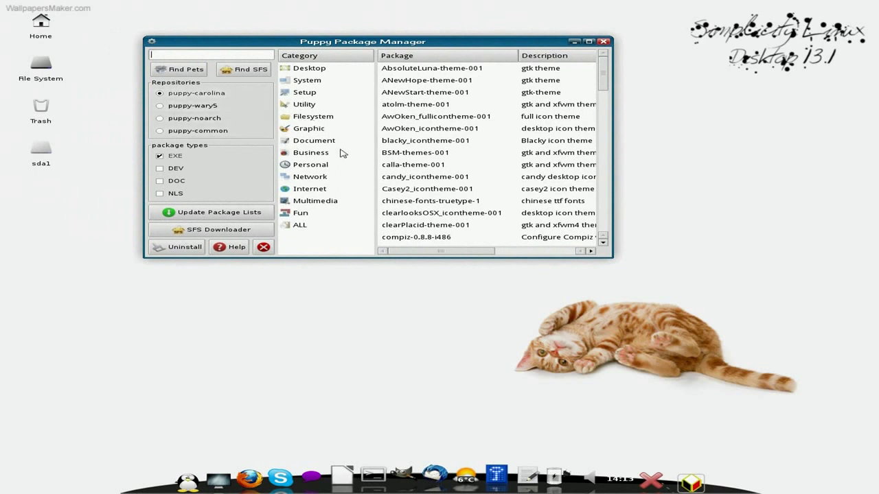
pyautogui.click(320, 190)
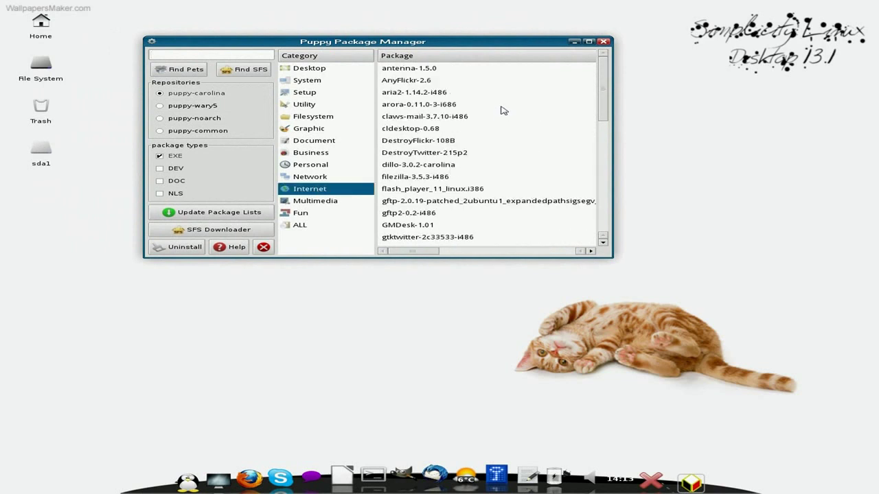
pyautogui.scroll(-2, 520, 109)
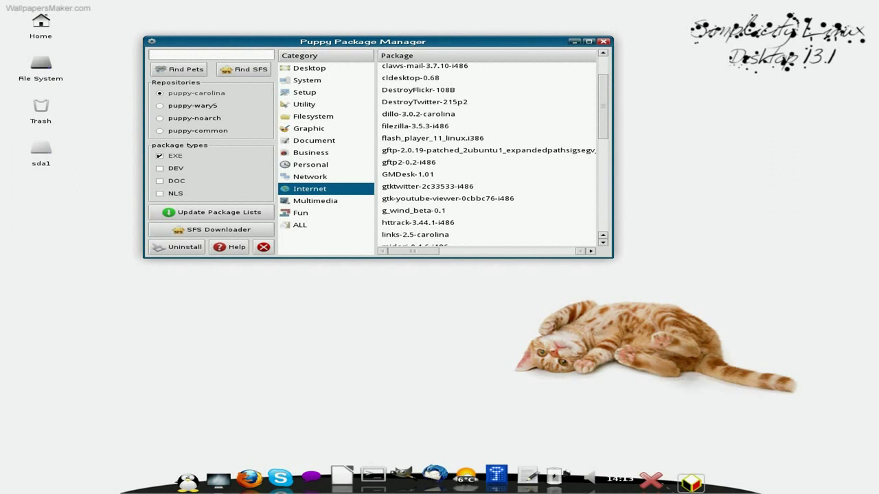
pyautogui.scroll(-4, 489, 154)
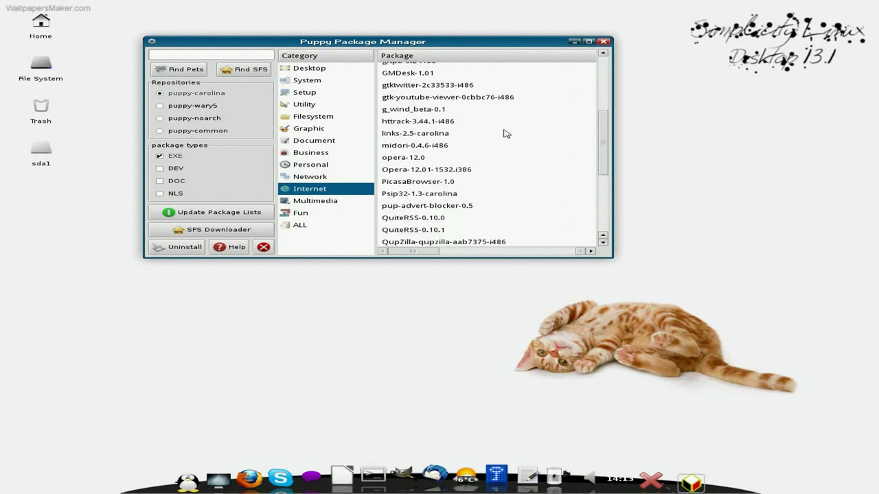
# Install the midori-0.4.6-i486 package, downloading it from smokey01.com, and dismiss the dialogs that follow.
pyautogui.click(418, 146)
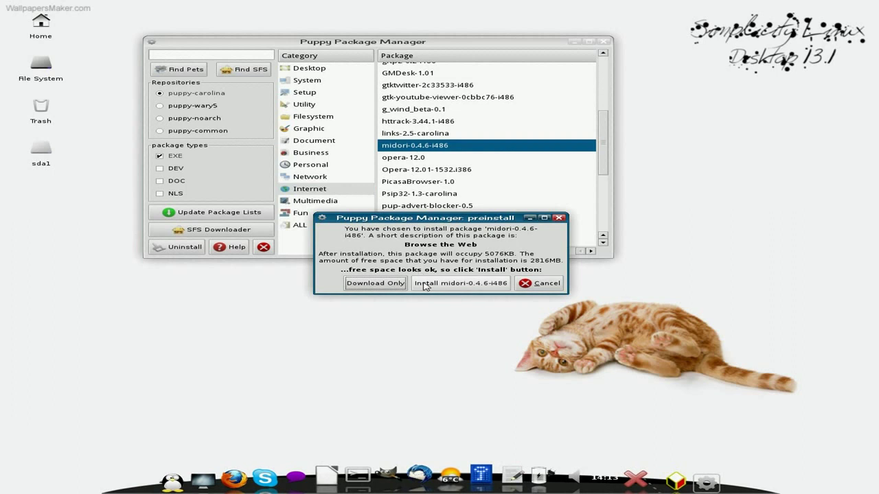
pyautogui.click(425, 284)
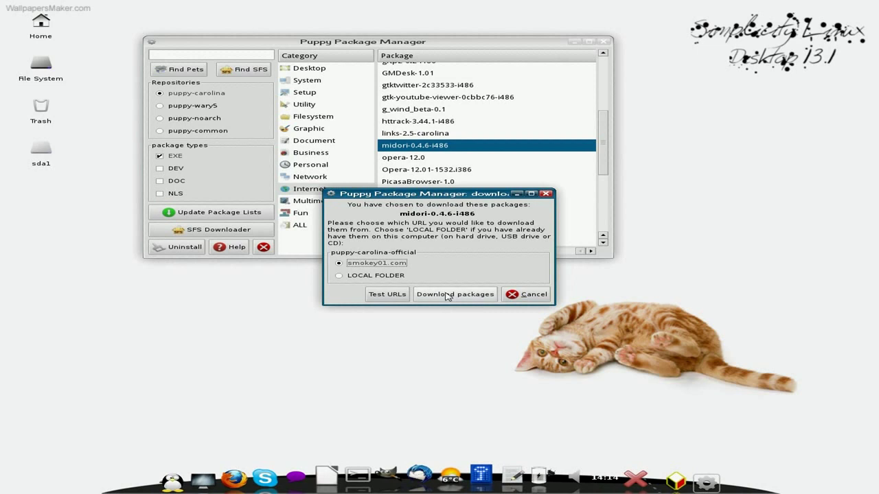
pyautogui.click(448, 295)
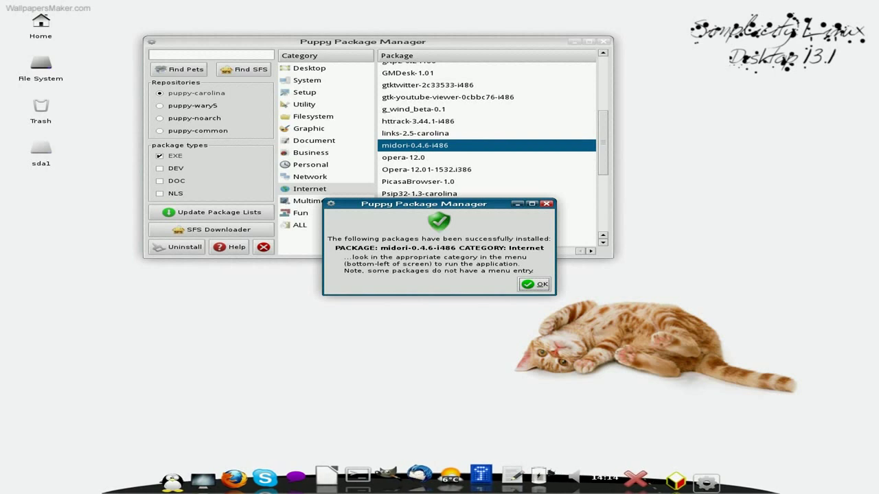
pyautogui.click(535, 285)
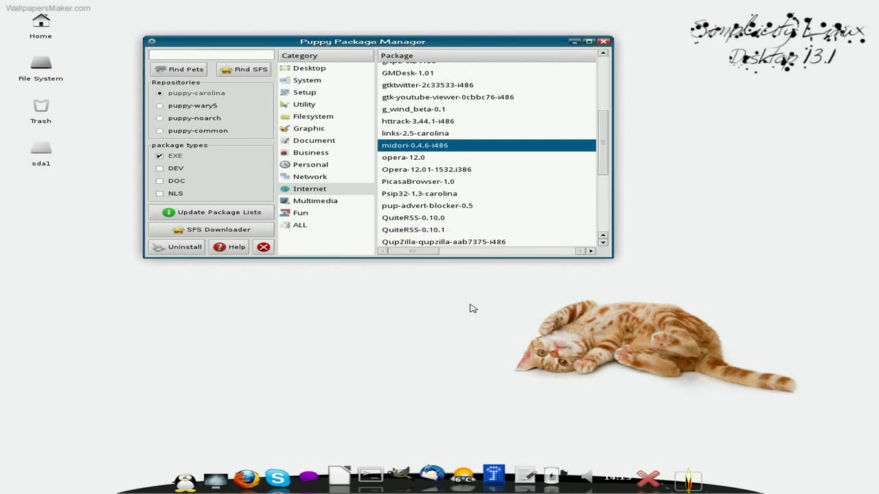
pyautogui.click(505, 292)
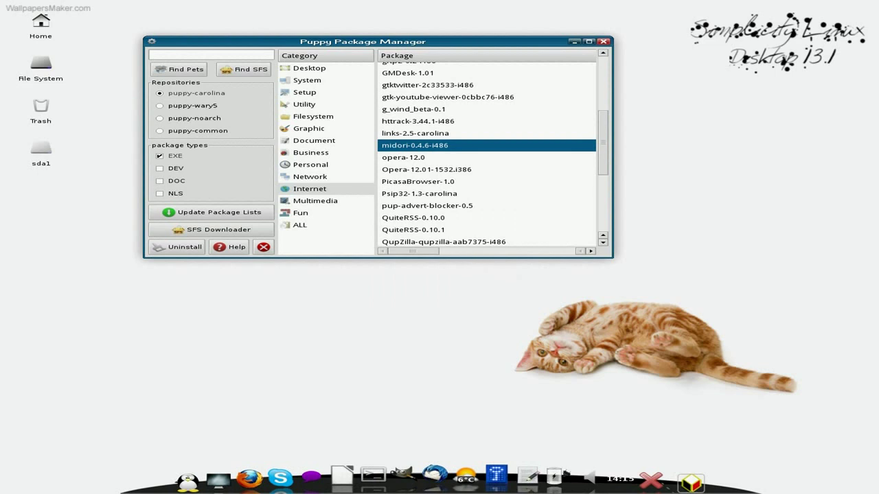
# Browse the whole list of packages in the Multimedia category and close the Puppy Package Manager.
pyautogui.click(322, 201)
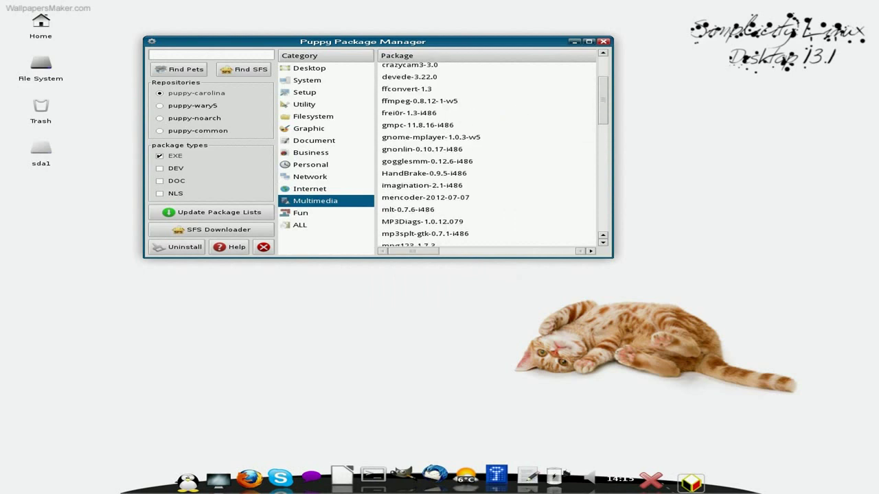
pyautogui.scroll(2, 488, 151)
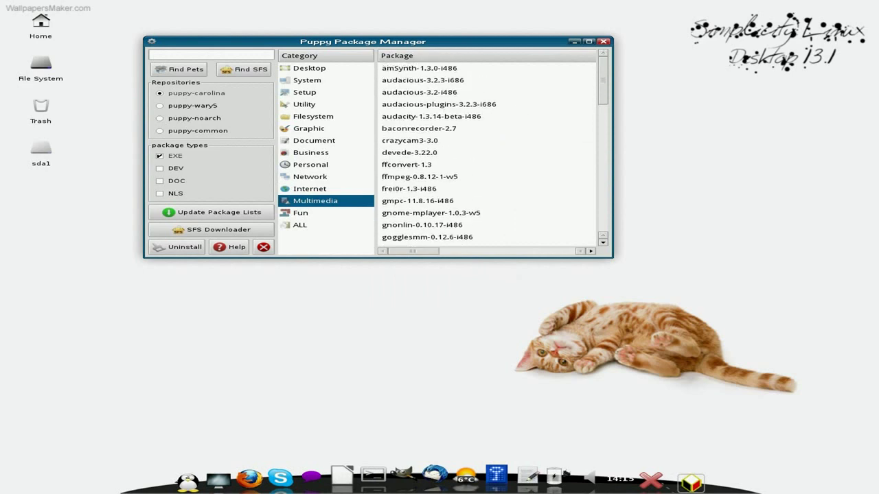
pyautogui.scroll(-3, 488, 151)
pyautogui.scroll(-3, 487, 151)
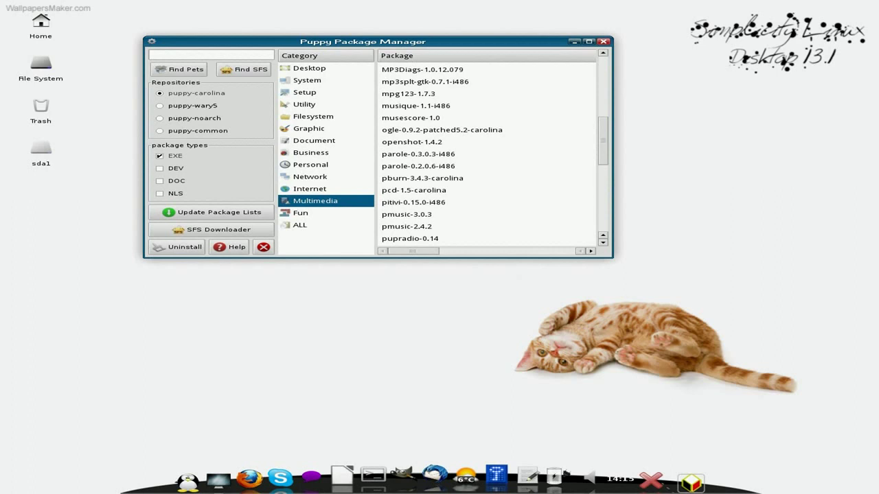
pyautogui.scroll(-6, 488, 151)
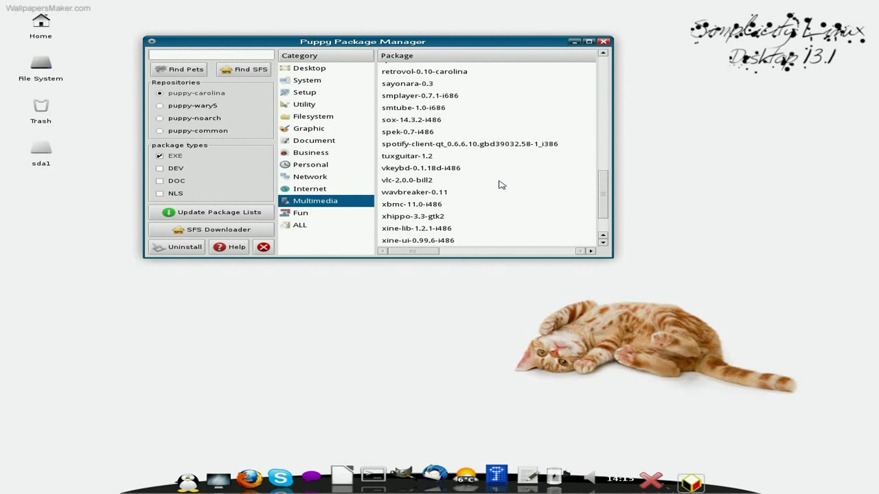
pyautogui.scroll(-2, 499, 183)
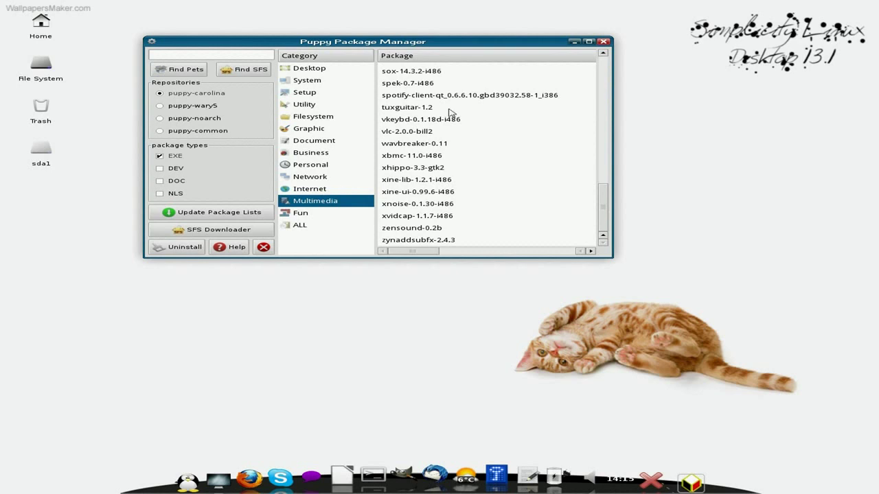
pyautogui.click(603, 42)
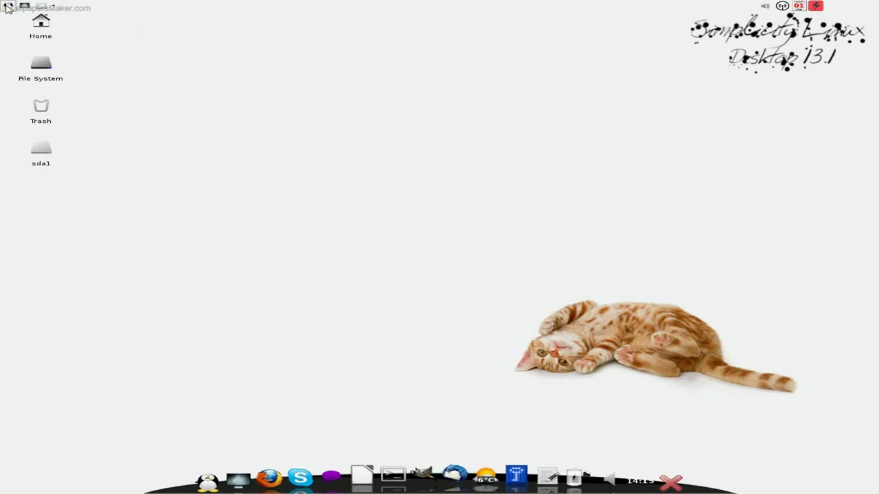
# Launch the newly installed Midori web browser and maximize its window.
pyautogui.click(8, 6)
pyautogui.moveTo(33, 38)
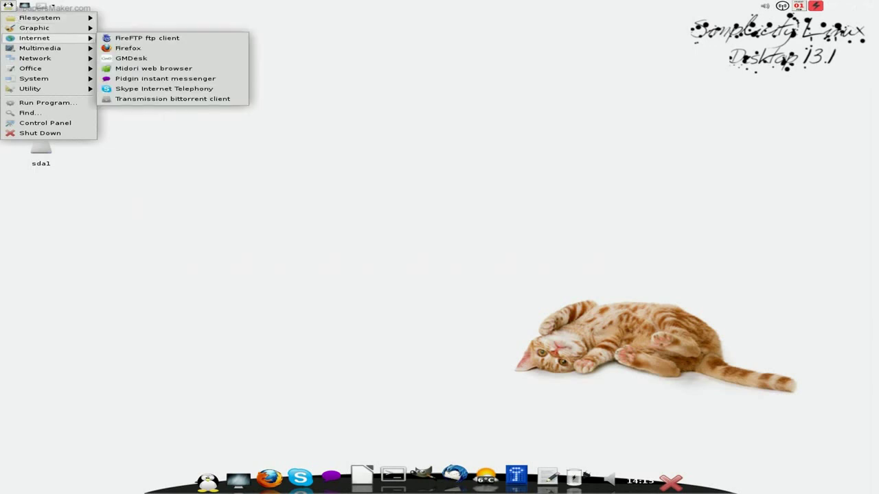
pyautogui.click(158, 69)
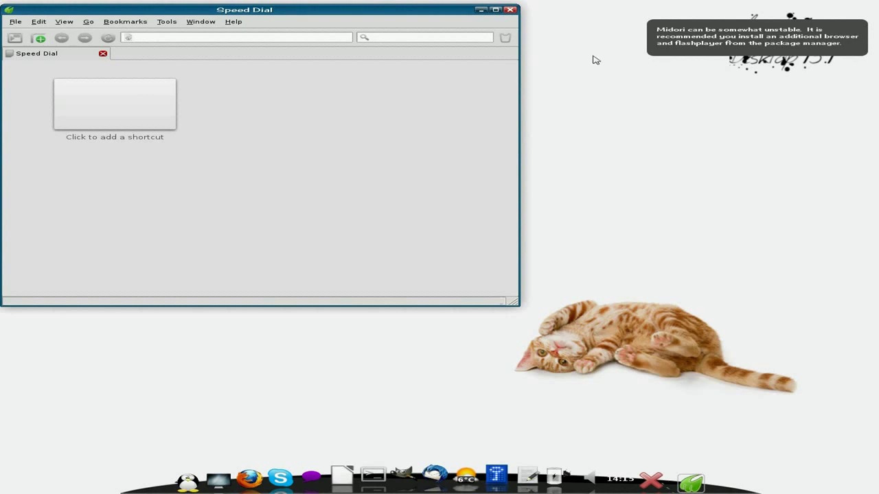
pyautogui.click(496, 9)
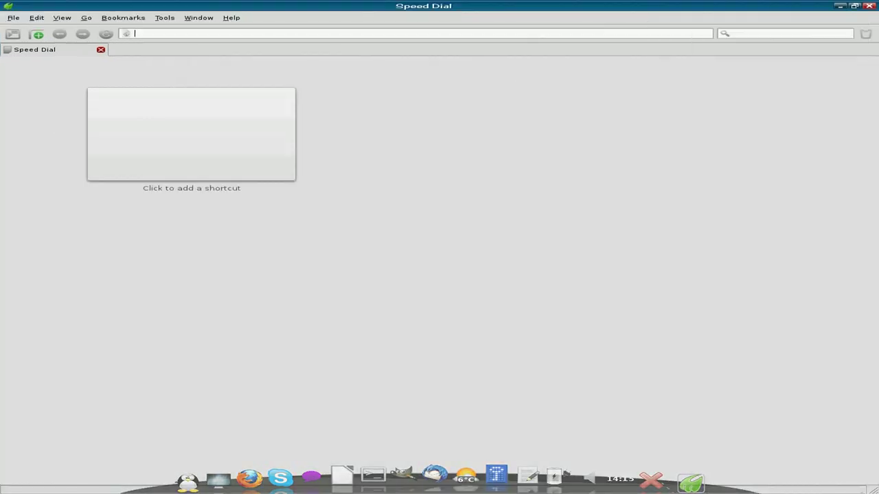
# Search the web for "google" in Midori, open the official Google site from the results, and close the browser.
pyautogui.click(754, 35)
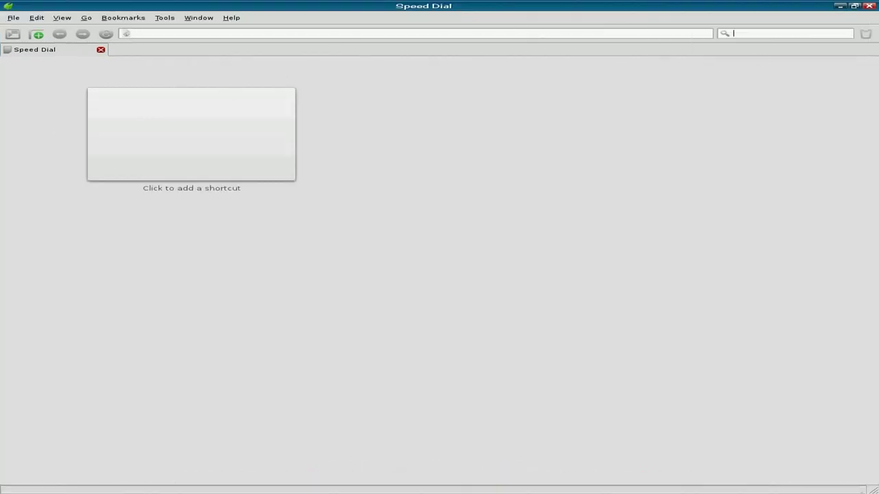
pyautogui.write('google')
pyautogui.press('Return')
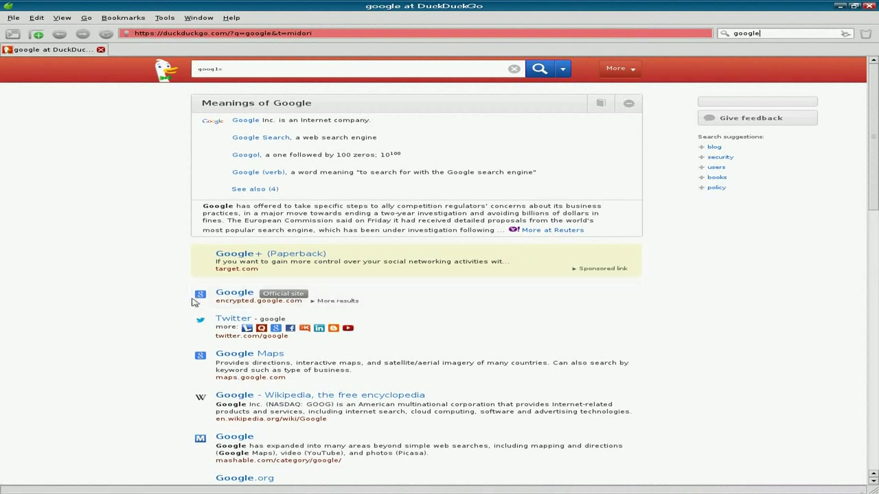
pyautogui.click(230, 294)
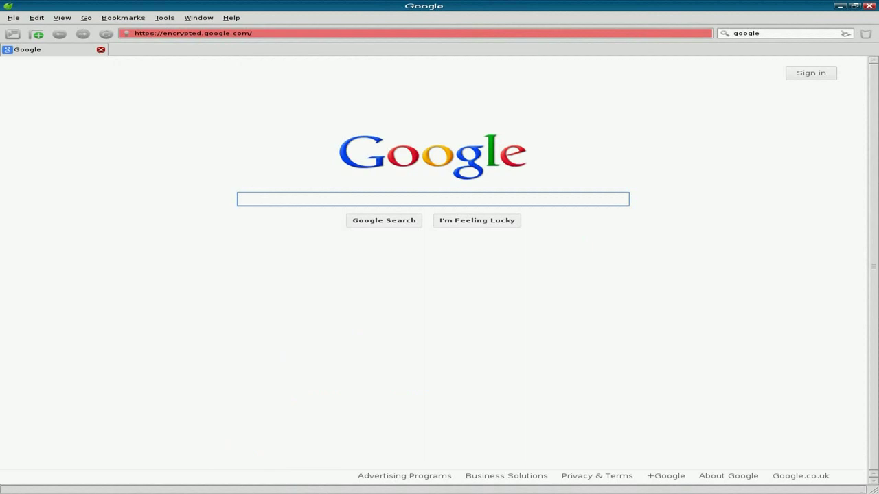
pyautogui.click(869, 6)
# Open the Control Panel, move its window higher on the desktop, look through the available settings and close it.
pyautogui.click(9, 6)
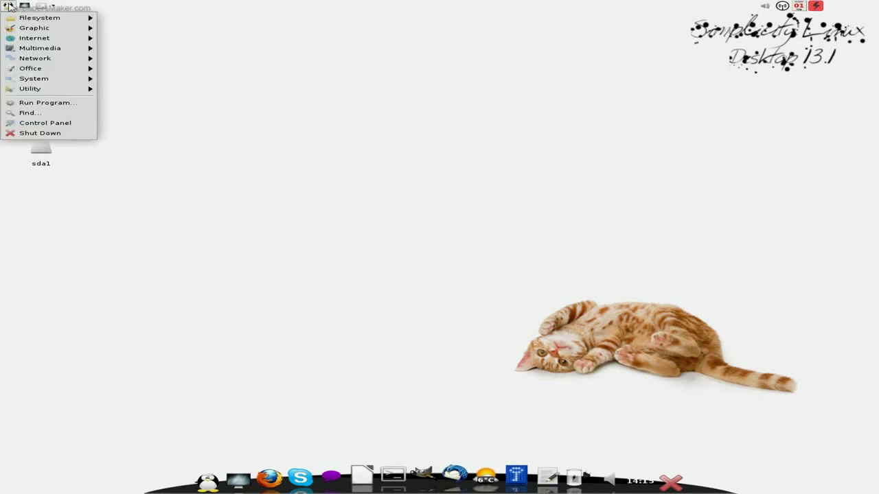
pyautogui.moveTo(40, 80)
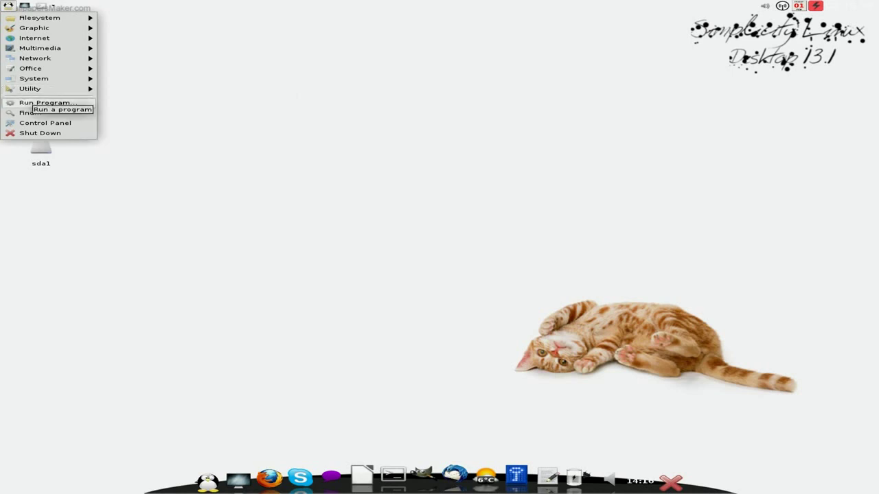
pyautogui.click(38, 125)
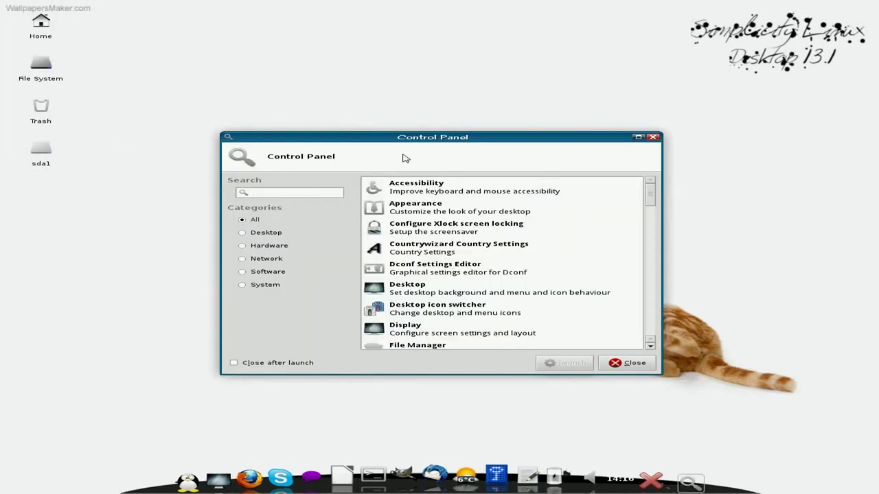
pyautogui.moveTo(428, 138); pyautogui.dragTo(411, 88)
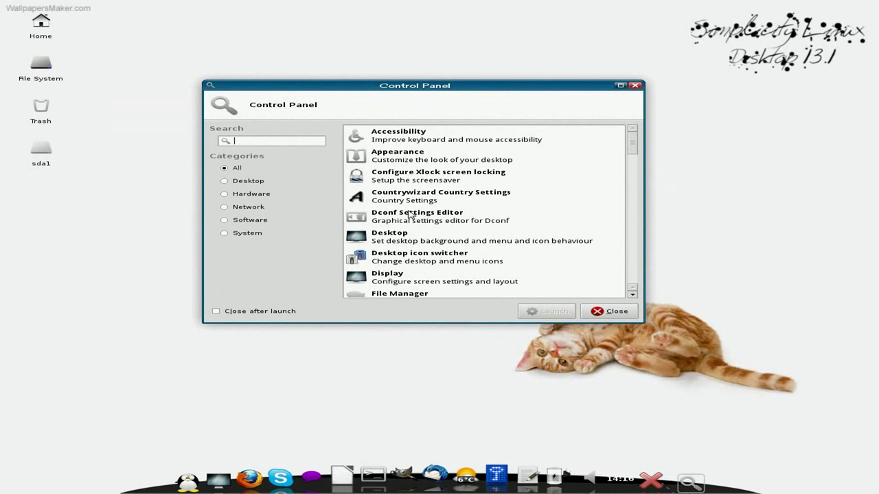
pyautogui.scroll(-3, 543, 241)
pyautogui.scroll(-2, 549, 240)
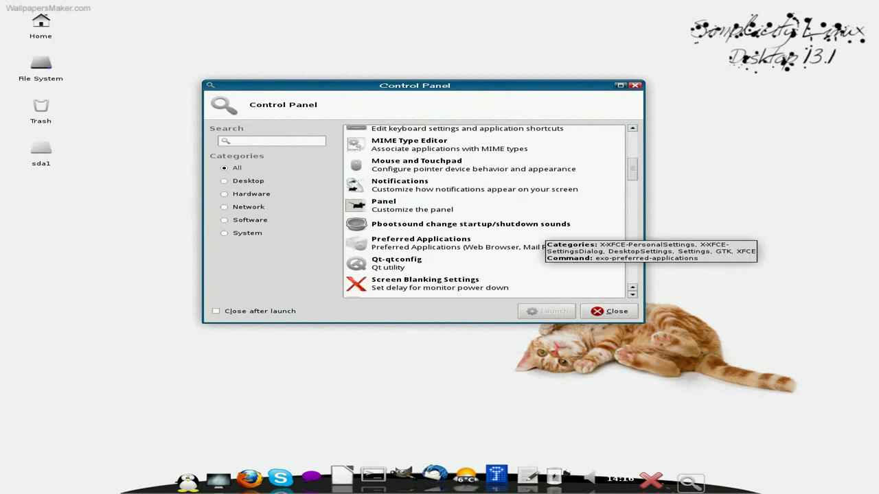
pyautogui.click(610, 311)
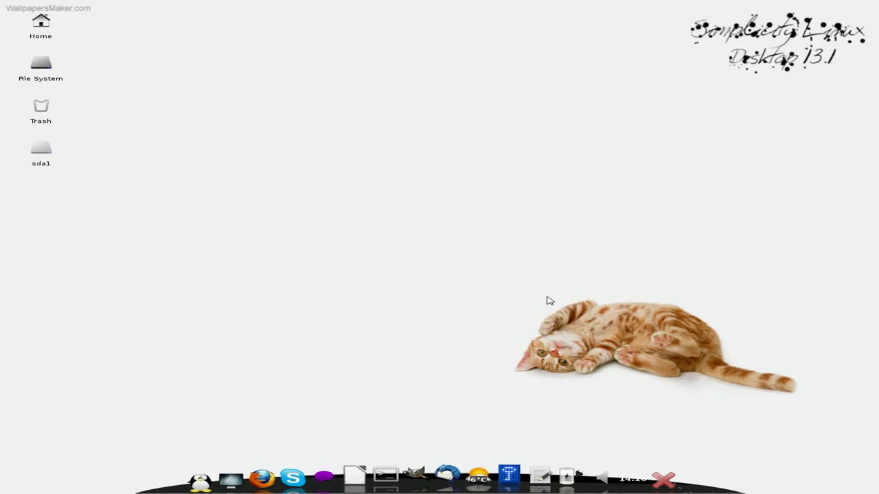